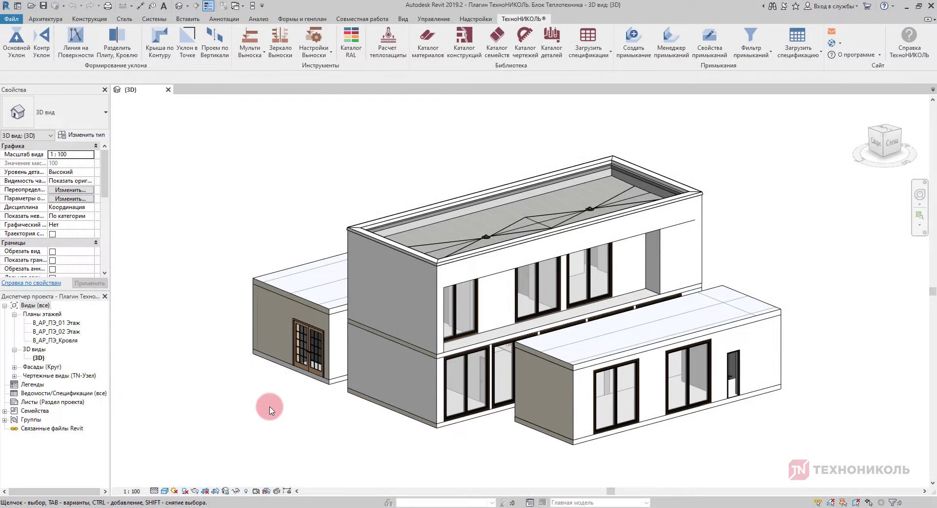
Step: Run Расчет теплозащиты on the lower roof so TN_КРОВЛЯ Смарт shows Ro пр 5.1919 above 4.4644
click(388, 43)
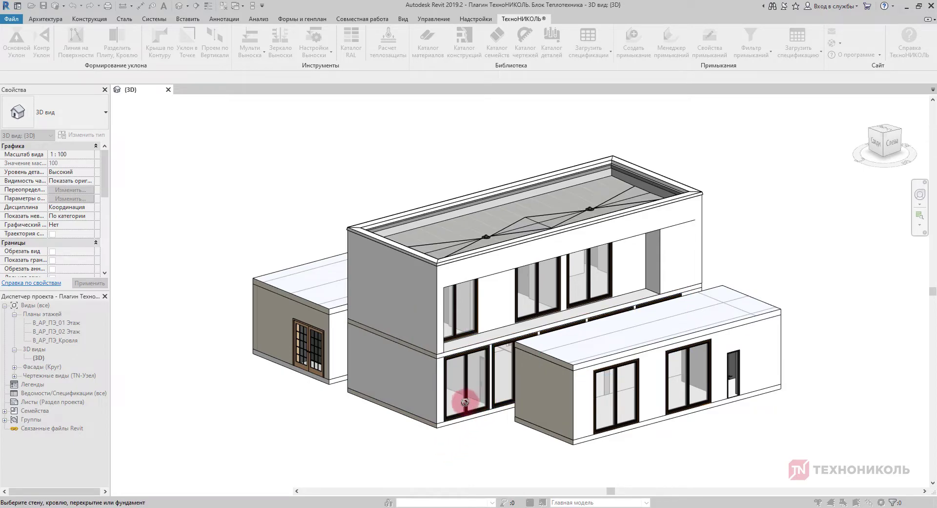
click(323, 376)
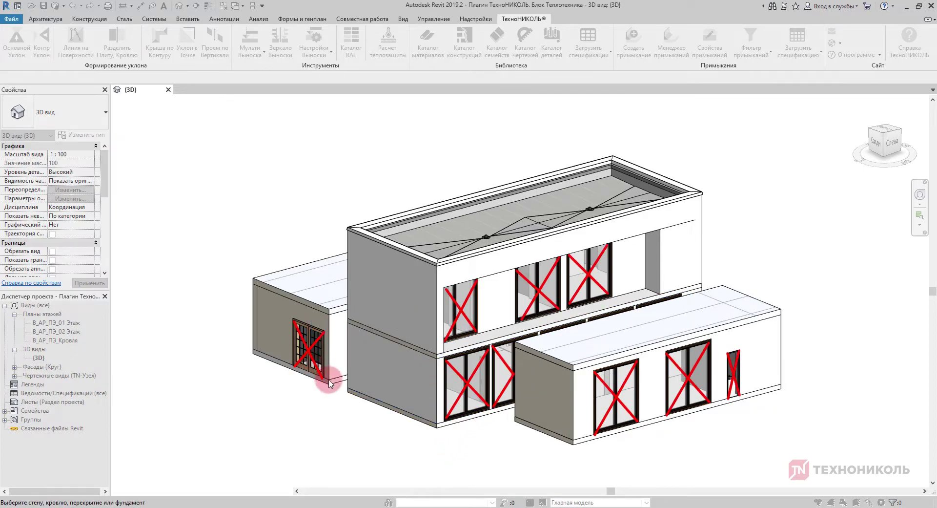
click(464, 402)
click(499, 439)
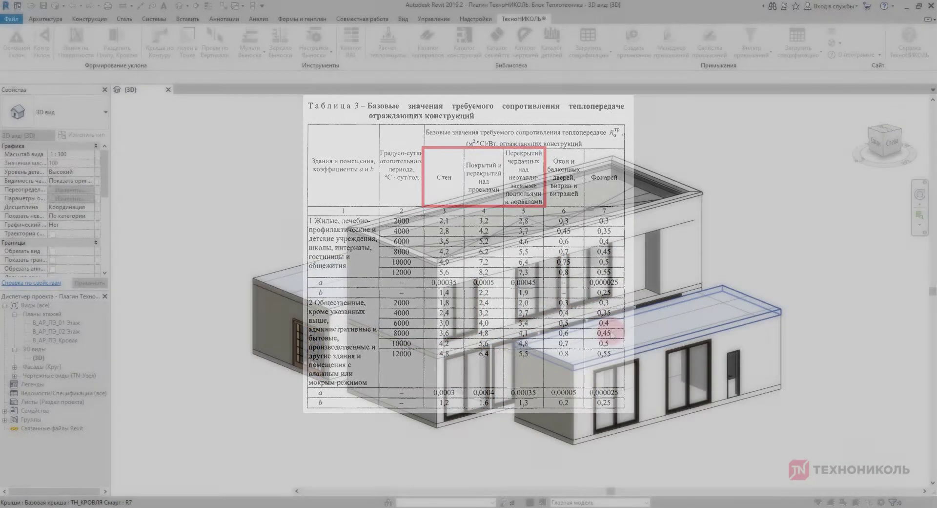
click(611, 334)
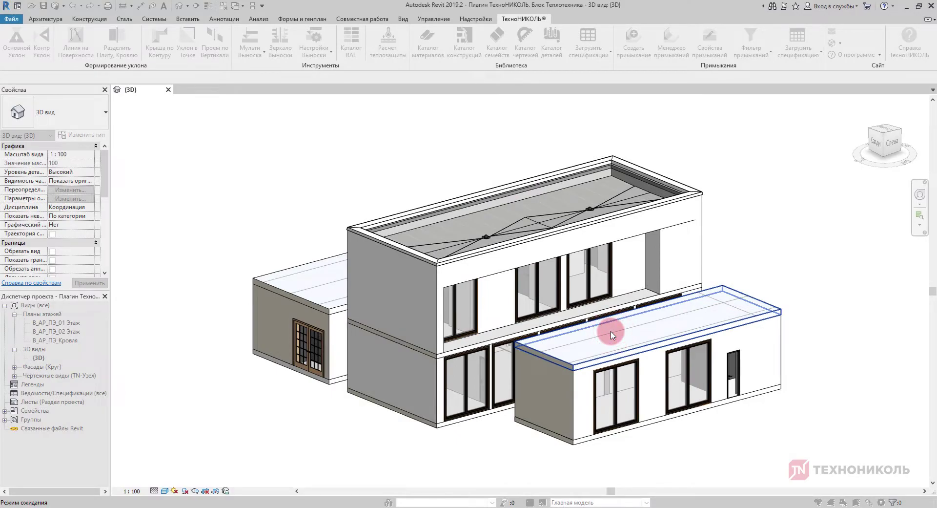
click(611, 333)
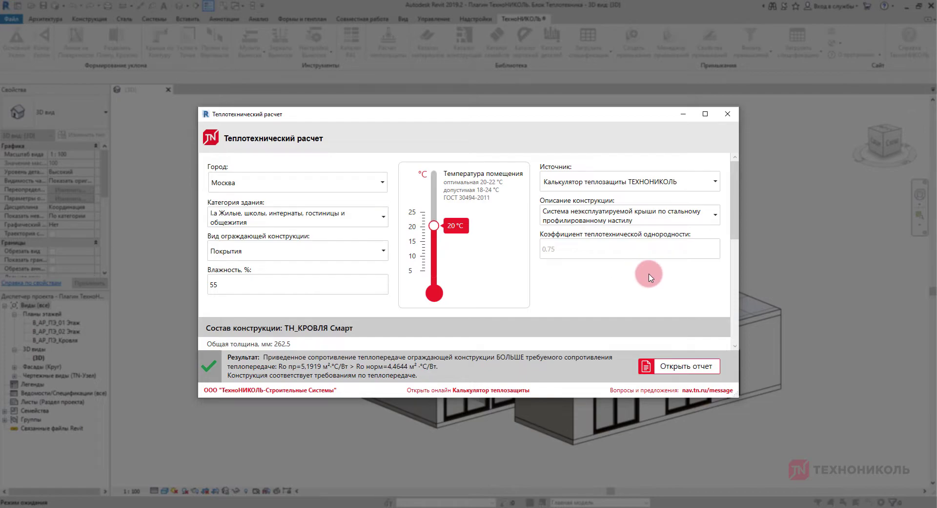
mouse_move(736, 213)
mouse_down()
mouse_move(734, 318)
mouse_move(718, 203)
mouse_up()
click(382, 183)
drag(384, 236, 306, 200)
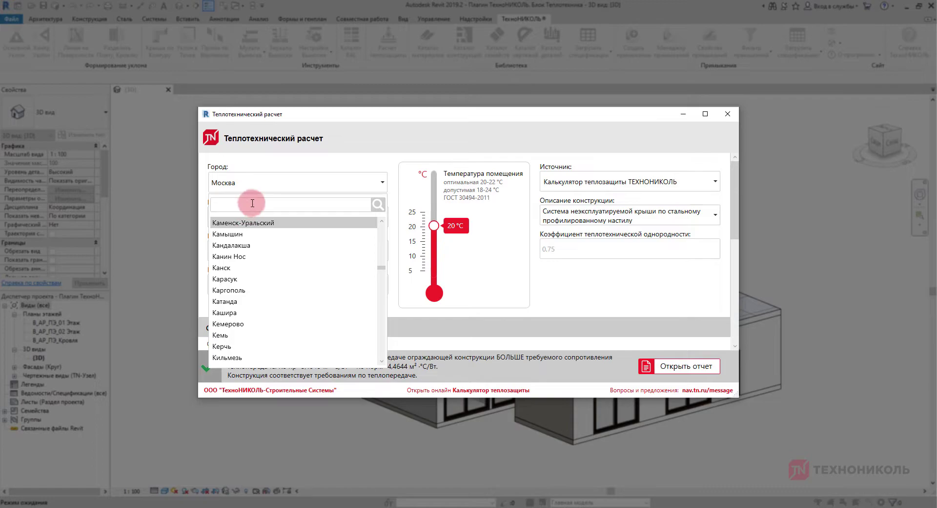
click(287, 158)
click(297, 223)
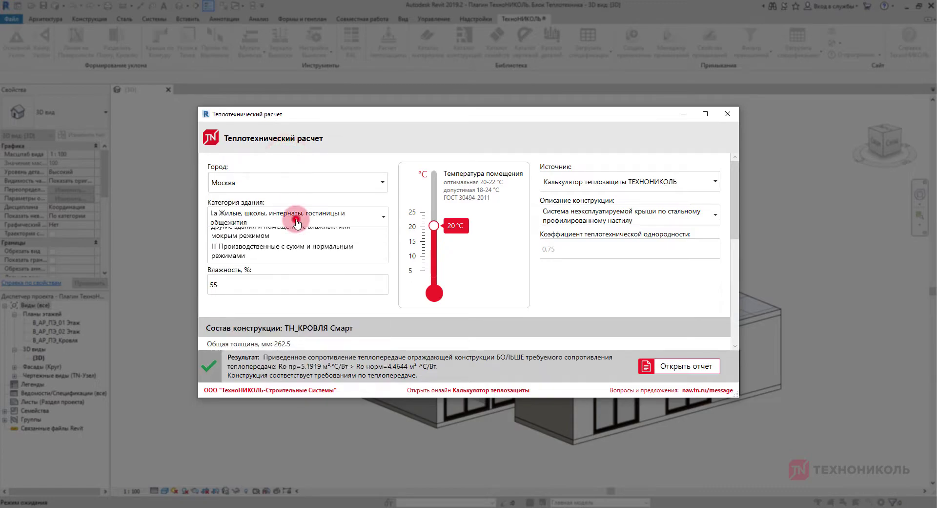
click(297, 223)
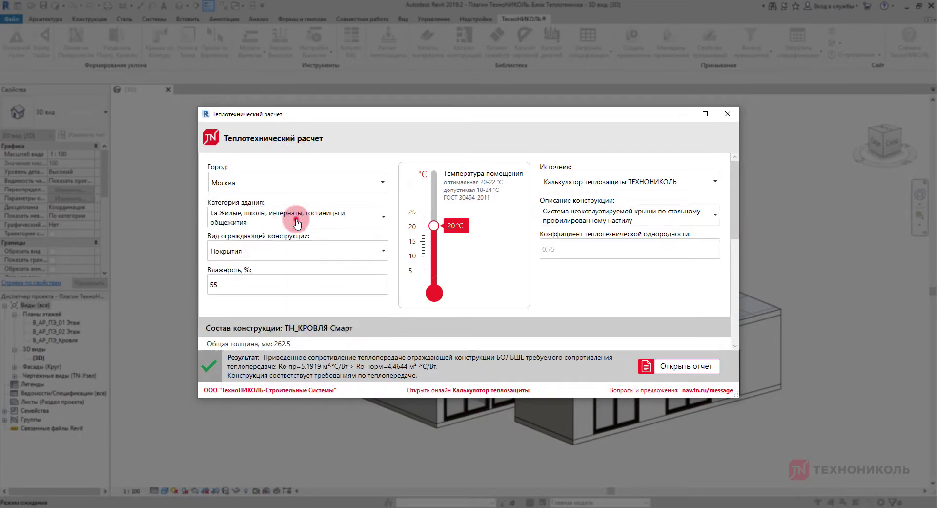
click(309, 254)
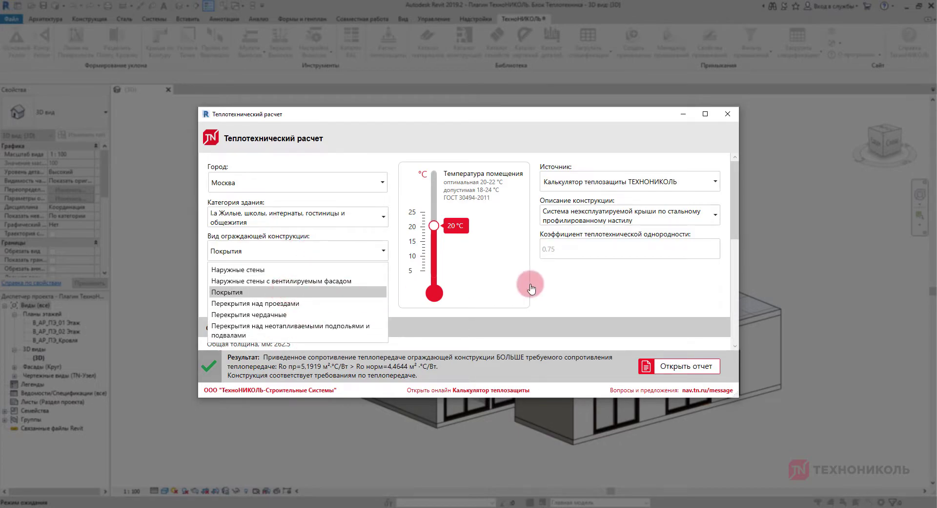
click(568, 284)
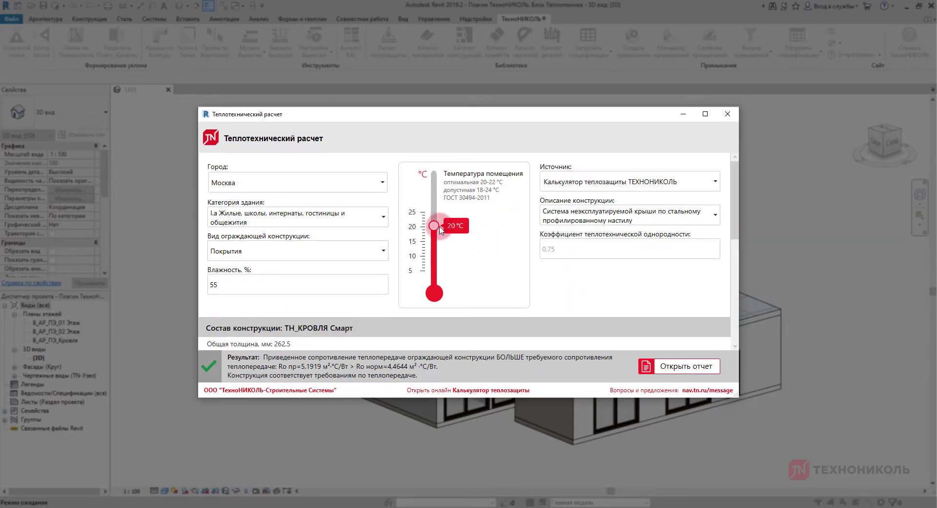
drag(436, 232, 438, 232)
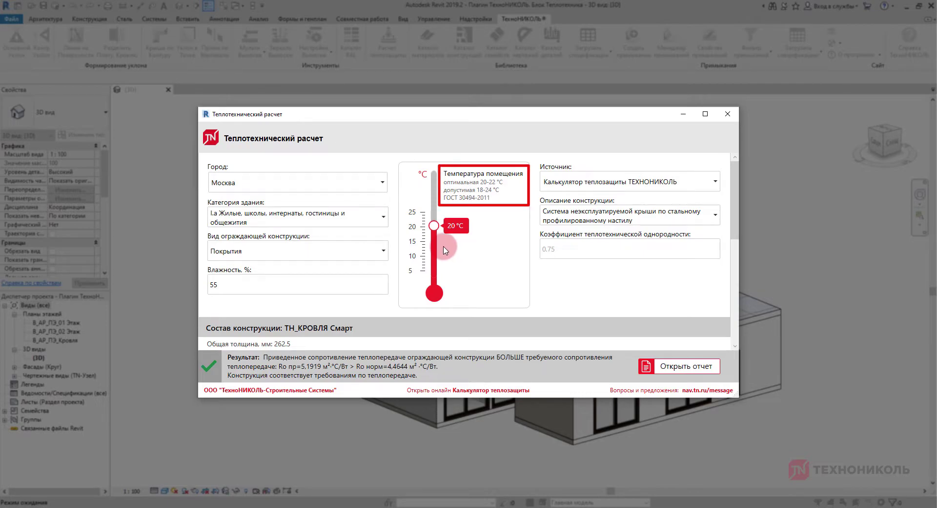
click(290, 224)
click(256, 302)
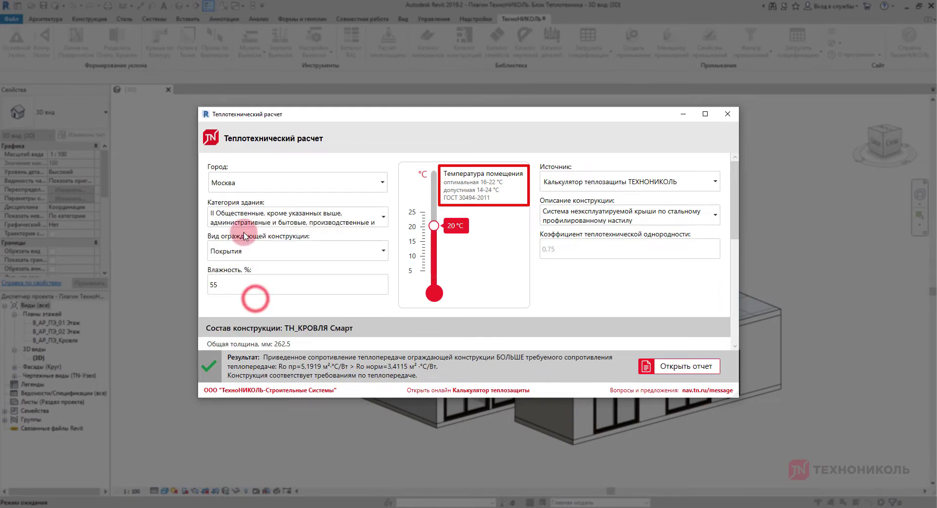
click(242, 218)
click(238, 318)
click(246, 215)
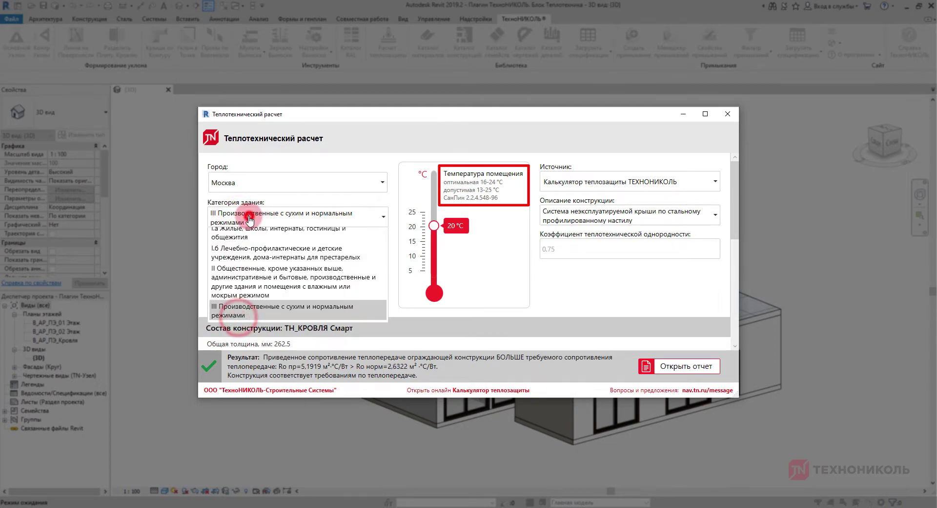
click(246, 239)
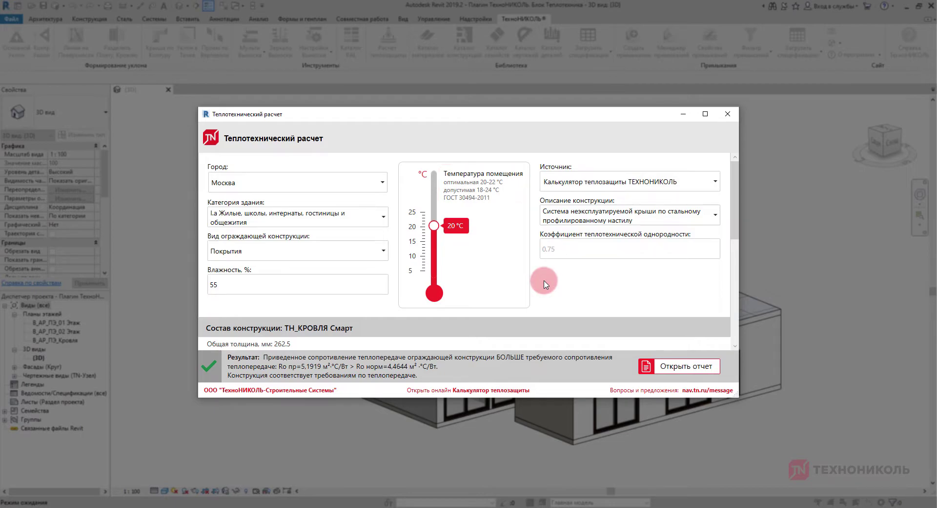
click(715, 181)
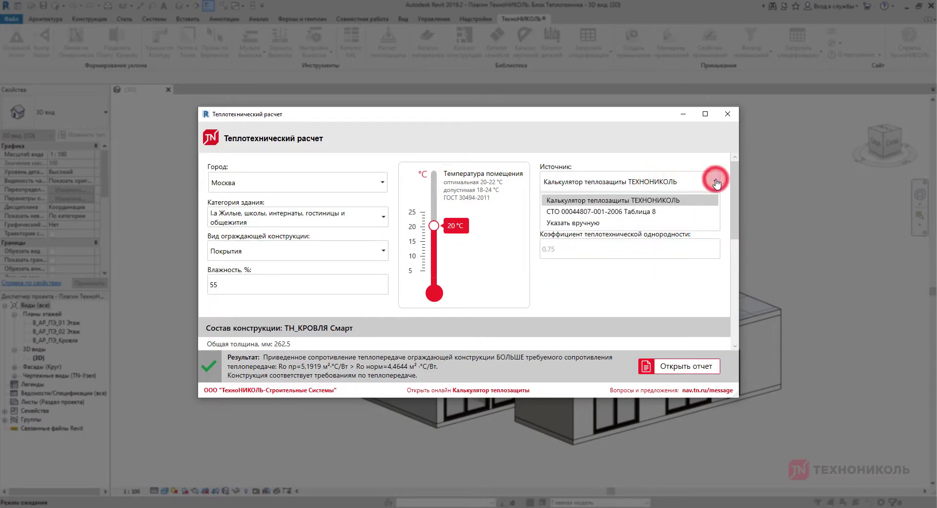
Step: Keep the TechnoNIKOL calculator source and steel profiled-deck roof, briefly trying the Наружные стены construction type
click(715, 181)
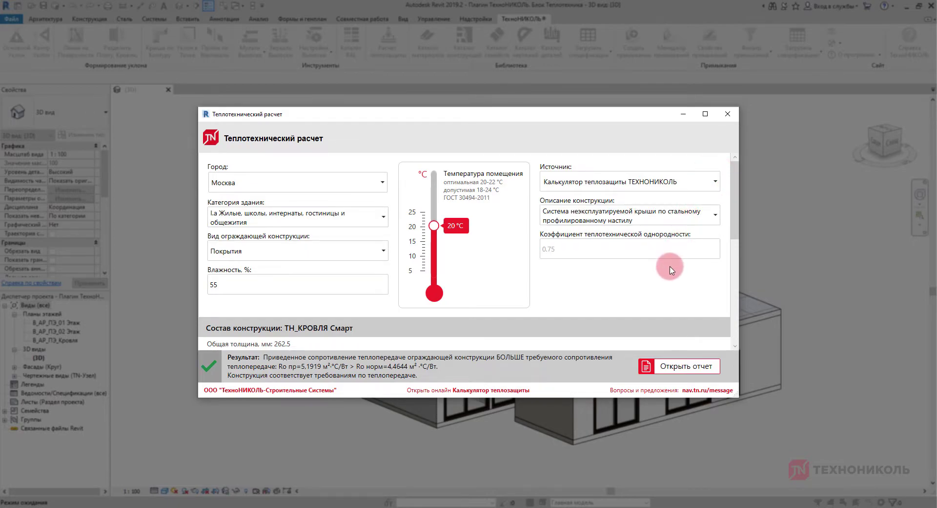
click(674, 218)
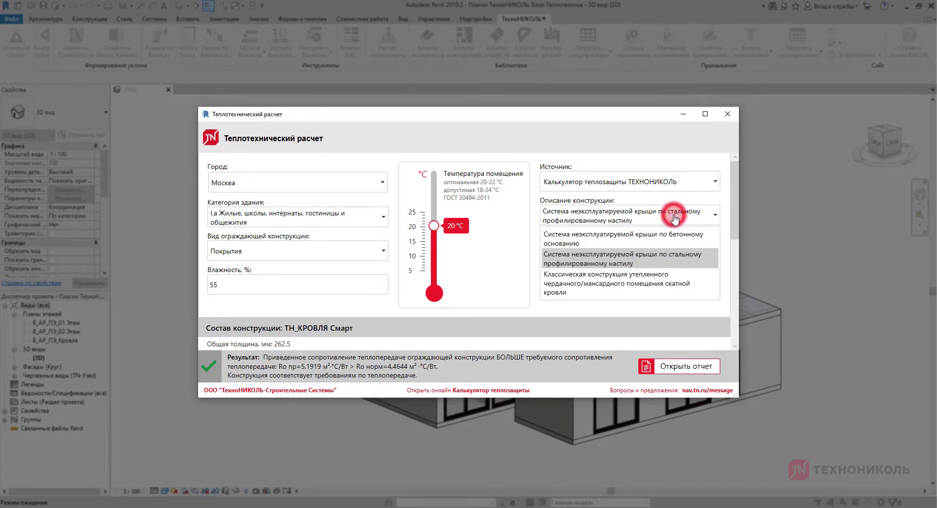
click(603, 263)
click(262, 250)
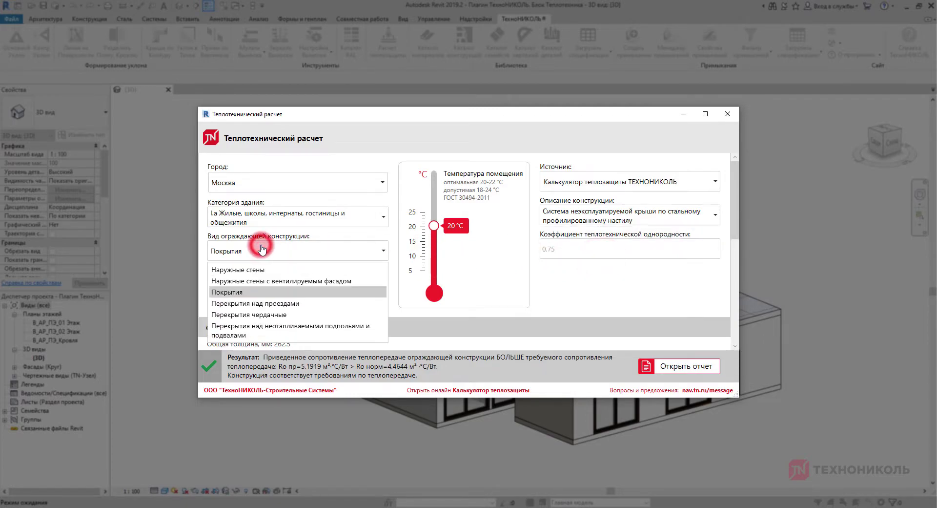
click(258, 269)
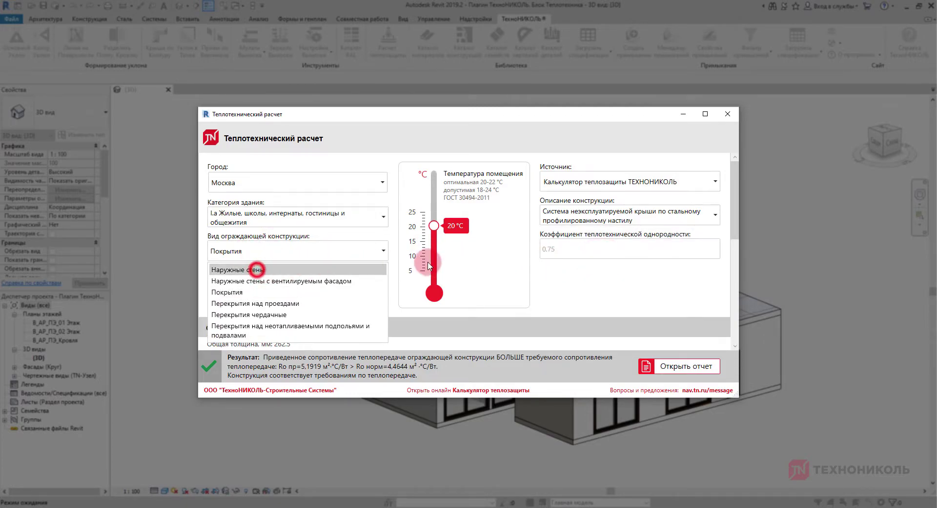
click(611, 217)
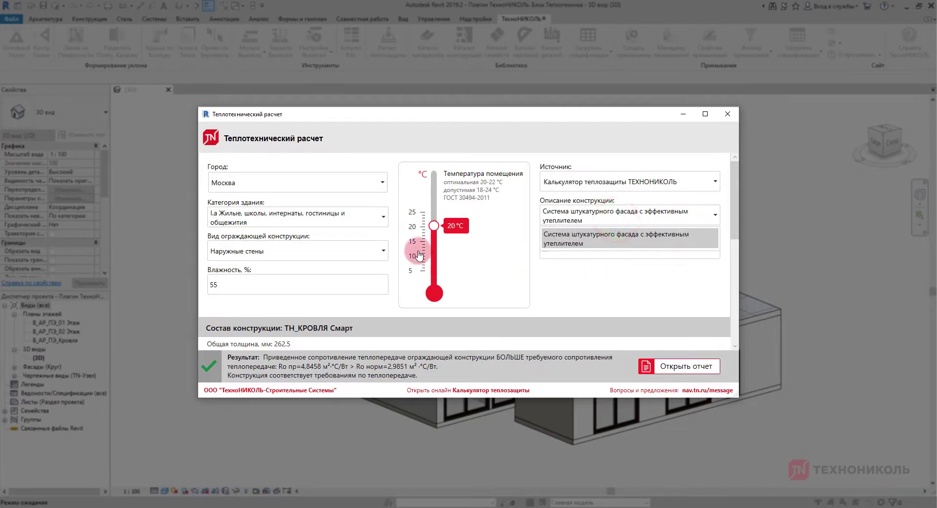
click(302, 252)
Step: Restore construction type Покрытия with the steel profiled-deck roof, then launch the online thermal-protection calculator
click(268, 251)
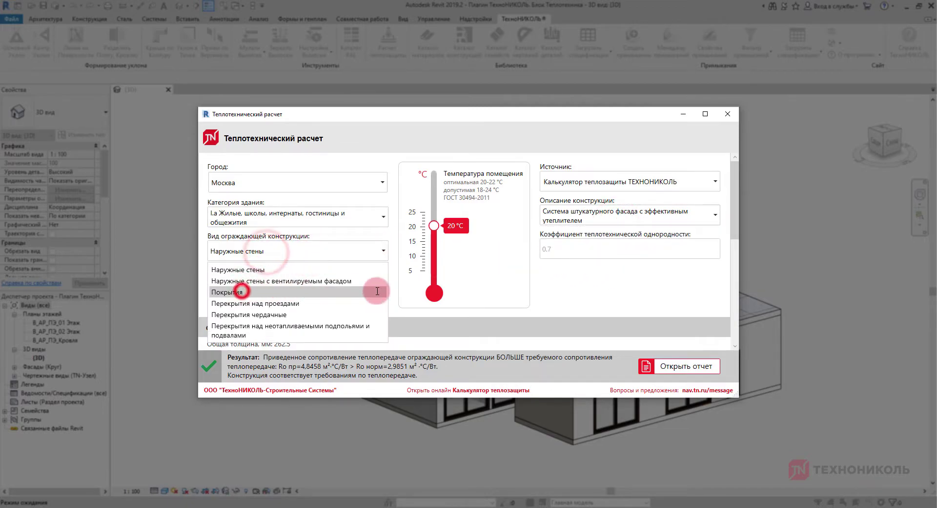
click(241, 291)
click(673, 215)
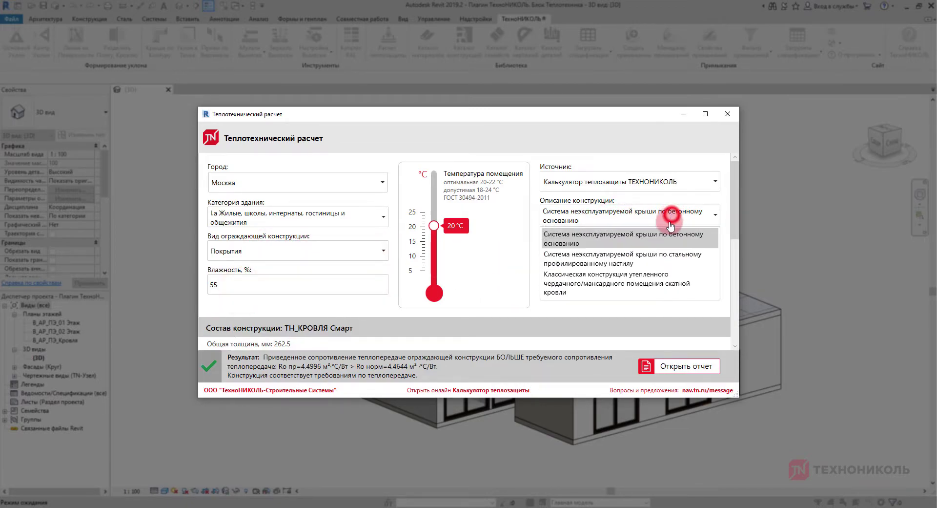
click(666, 256)
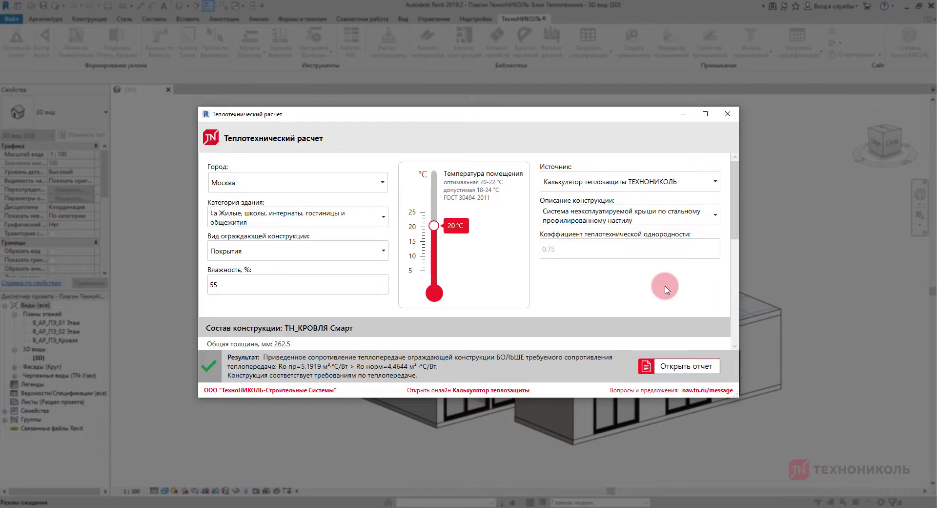
click(511, 392)
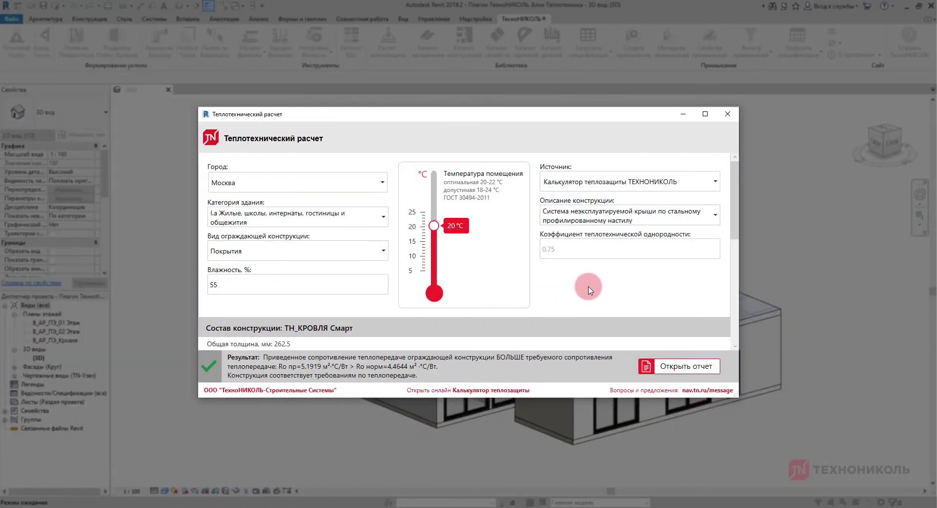
drag(733, 227, 737, 296)
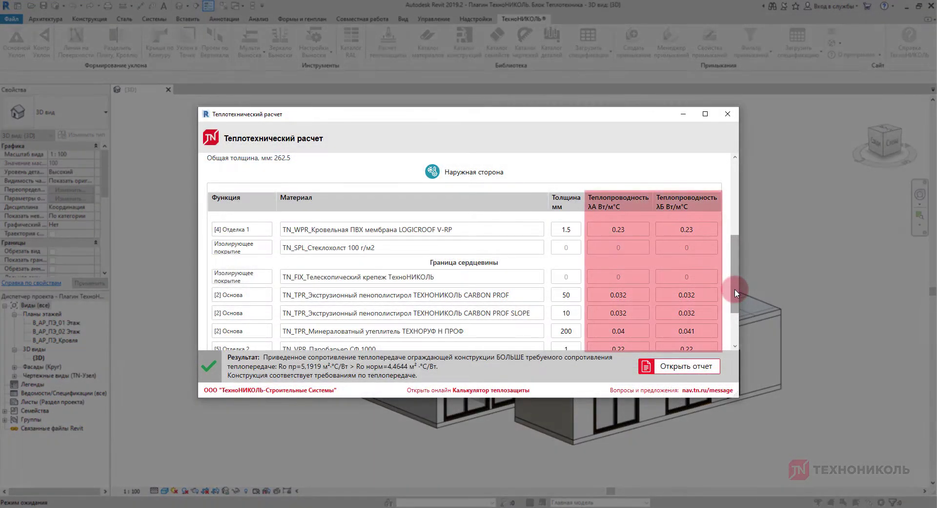
Step: Set the 50 mm CARBON PROF layer's conductivity to 0.039 and save the layers, dropping Ro пр to 4.9816
scroll(727, 287, down, 3)
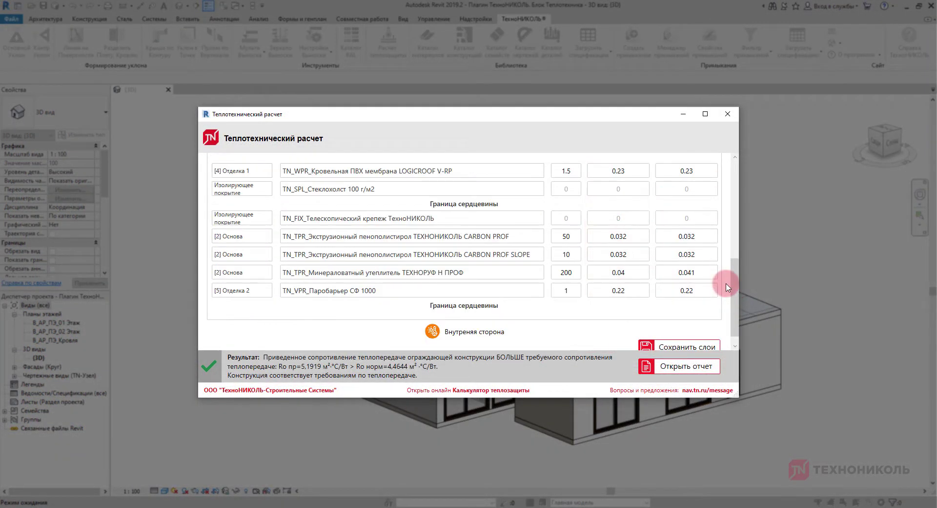
click(634, 238)
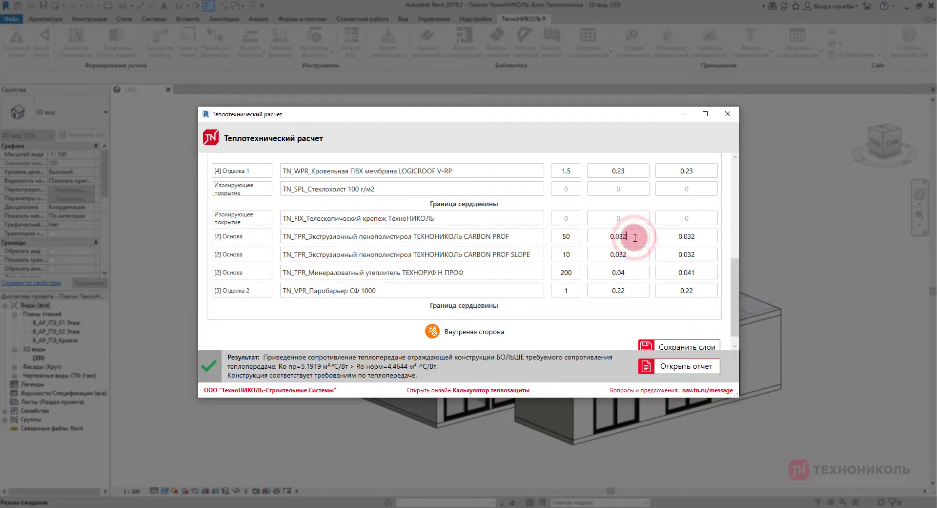
text(0.039)
click(703, 239)
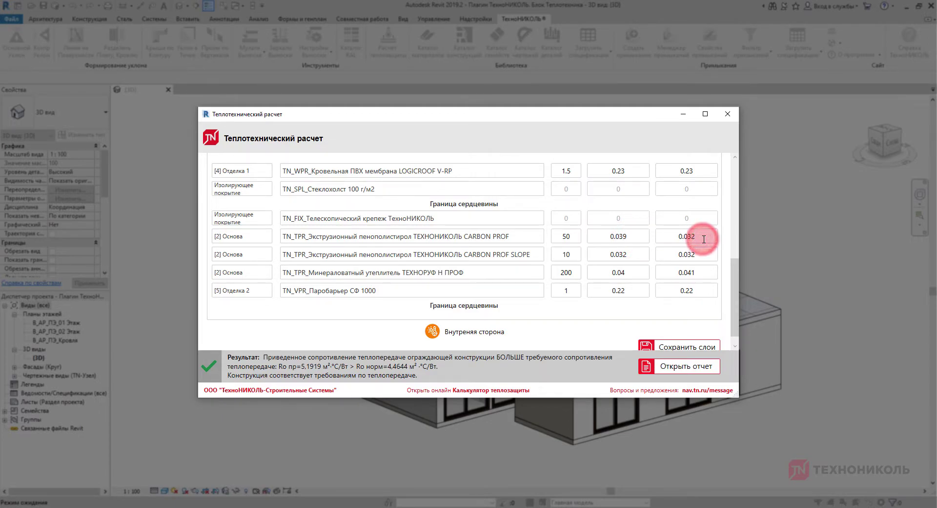
key(BackSpace)
text(9)
scroll(629, 288, down, 1)
click(657, 332)
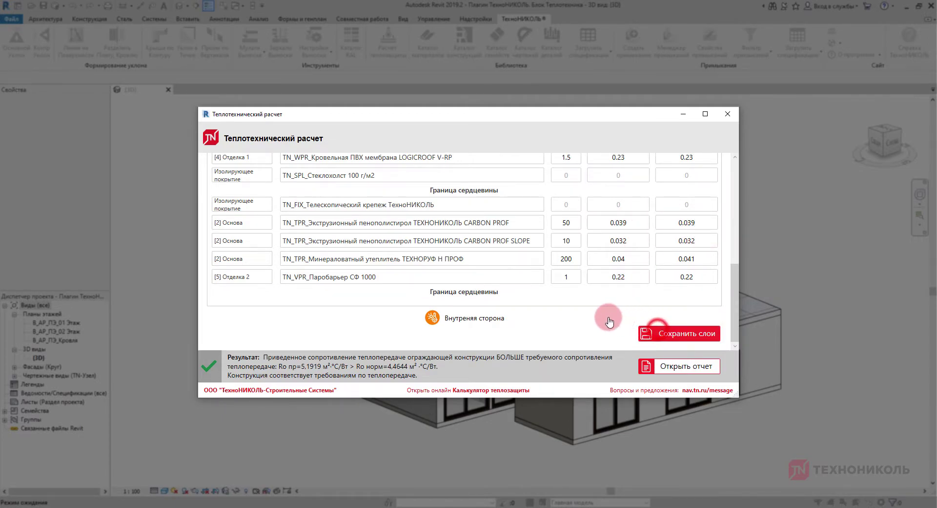
click(530, 273)
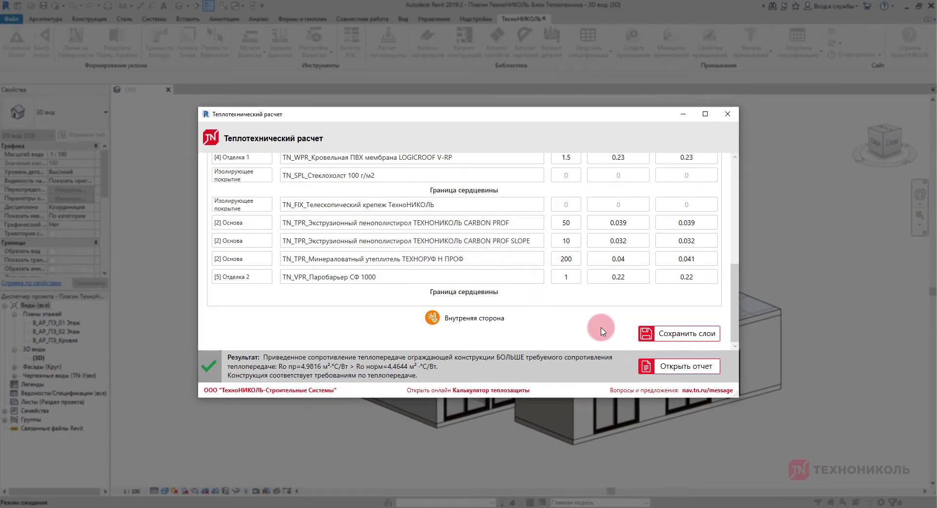
Step: Reset the CARBON PROF conductivity to 0.032 and save the layers, returning Ro пр to 5.1919
scroll(603, 328, up, 2)
click(635, 281)
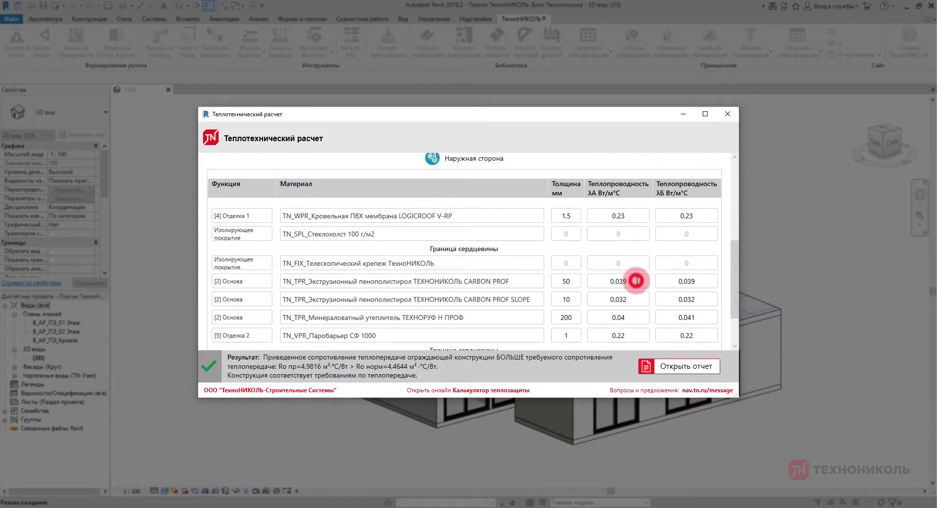
click(700, 283)
key(BackSpace)
text(2)
scroll(700, 283, down, 3)
click(664, 334)
click(530, 273)
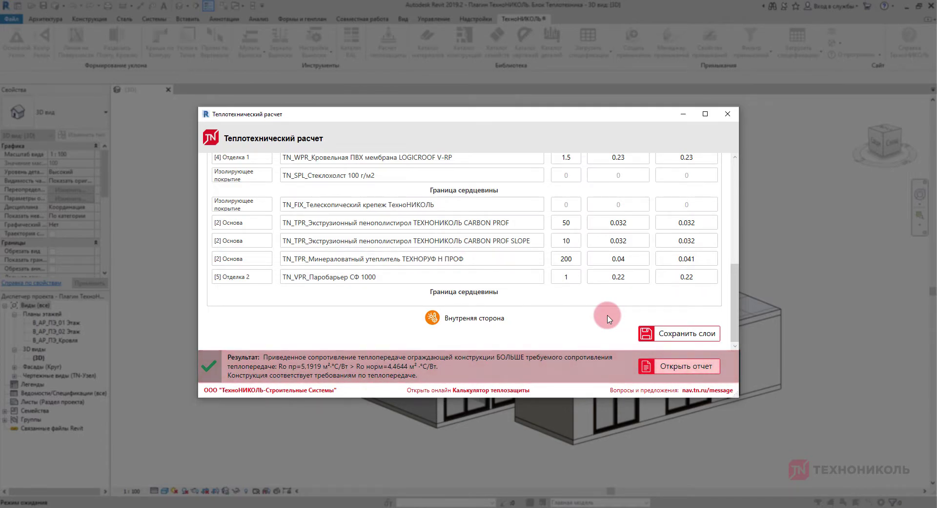
Step: Open the preliminary thermal report and save it as an 8-page Word document
click(663, 373)
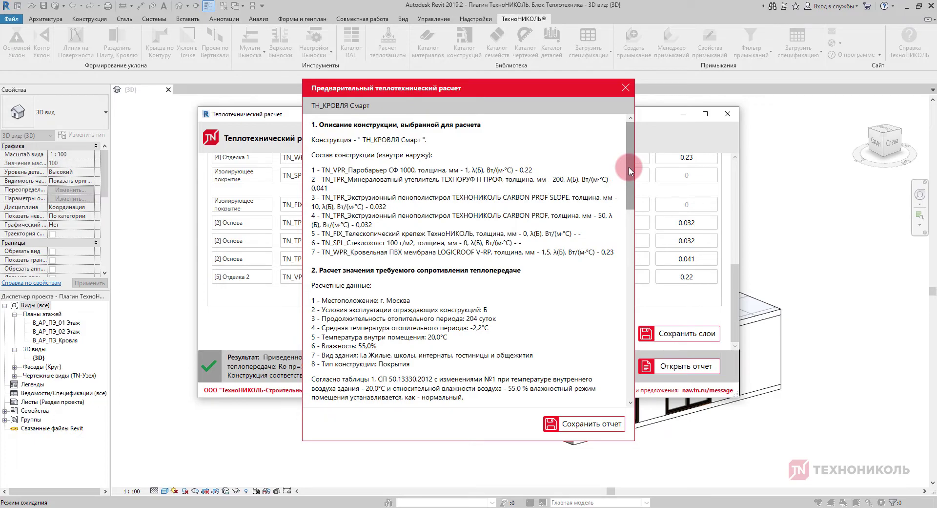
drag(629, 169, 625, 377)
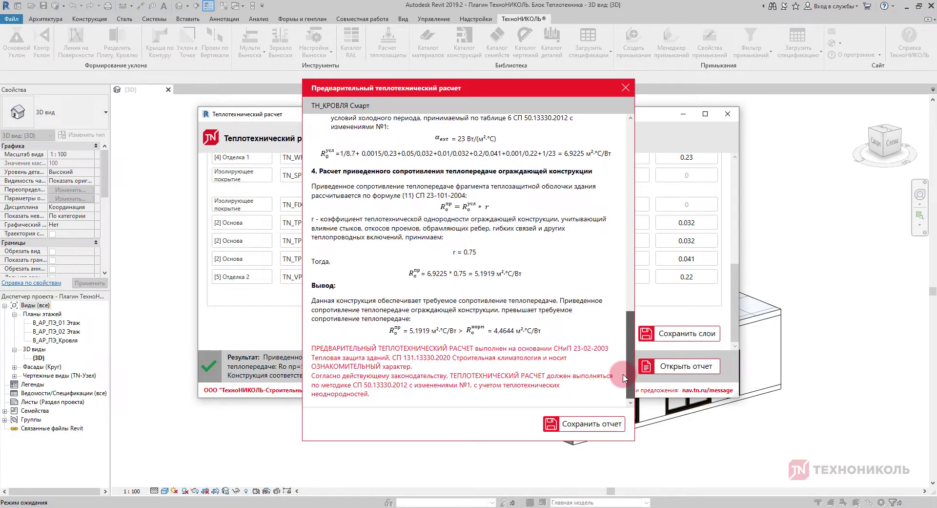
click(604, 433)
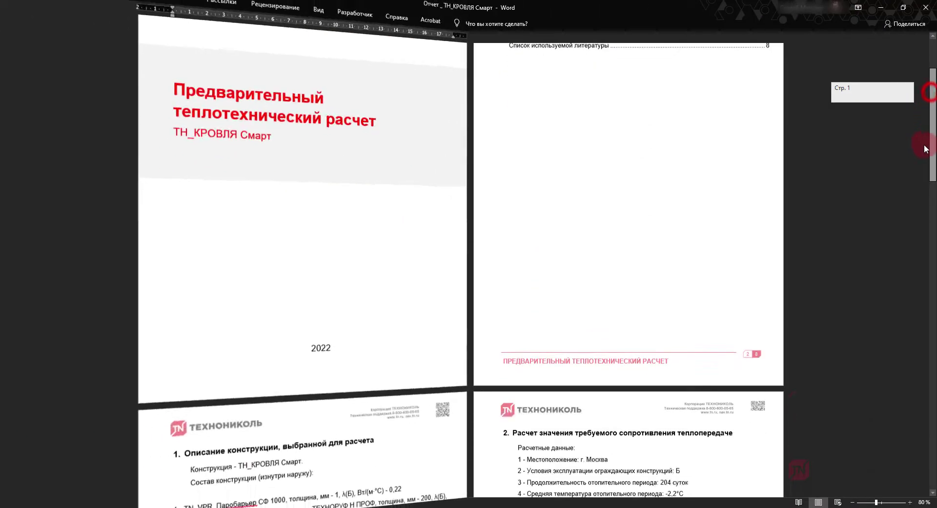
mouse_move(927, 147)
mouse_down()
mouse_move(913, 274)
mouse_move(914, 427)
mouse_up()
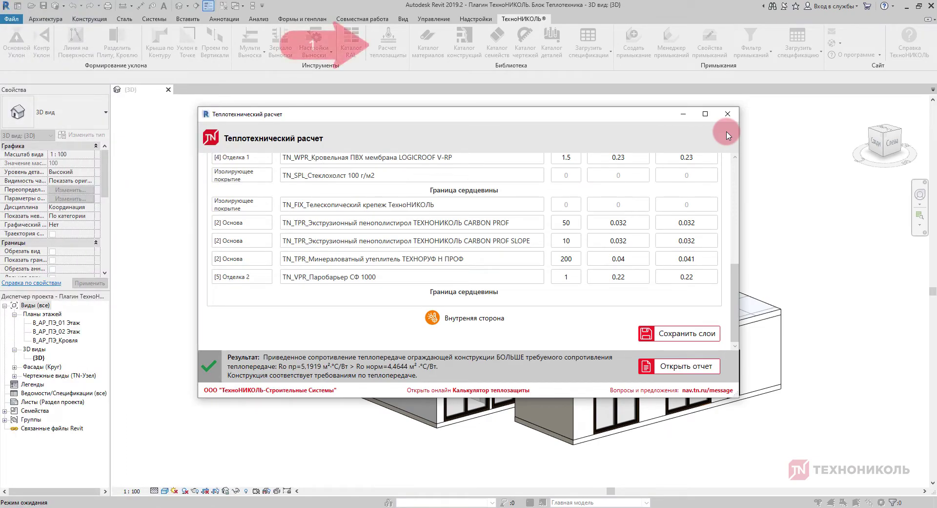
Step: Close the calculation dialog and open ТН КРОВЛЯ Смарт under Плоская кровля in the construction catalog
drag(735, 296, 737, 185)
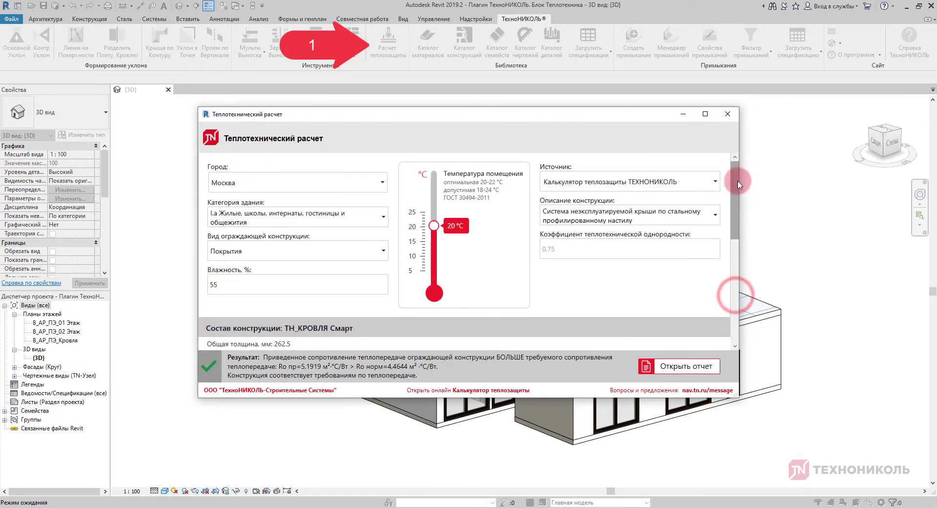
click(727, 111)
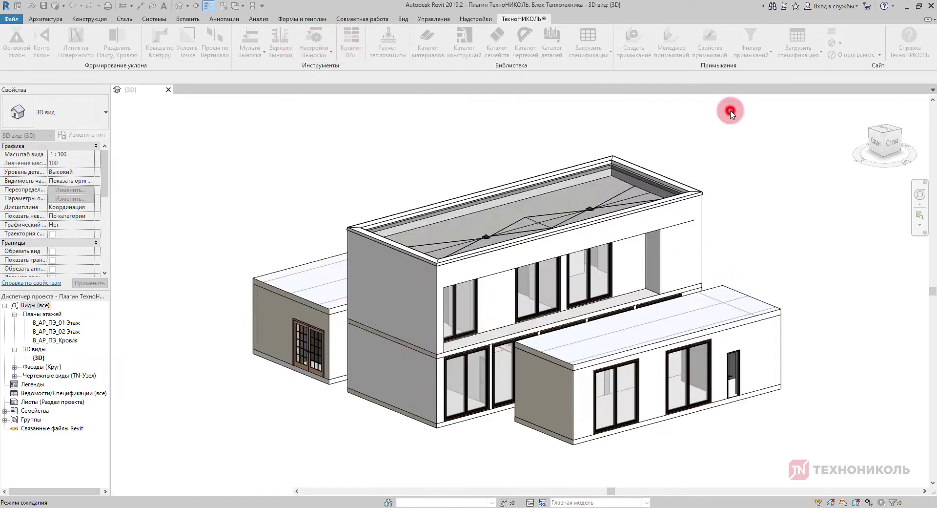
click(463, 44)
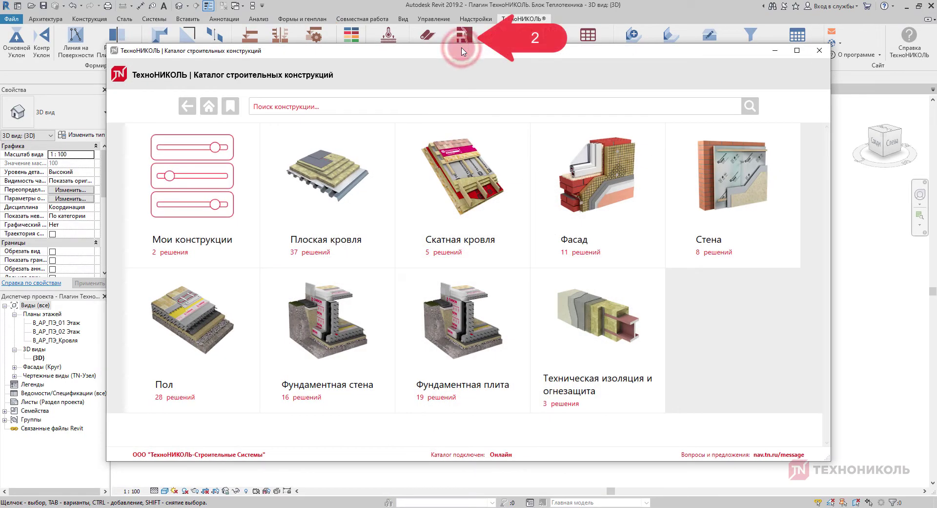
click(323, 183)
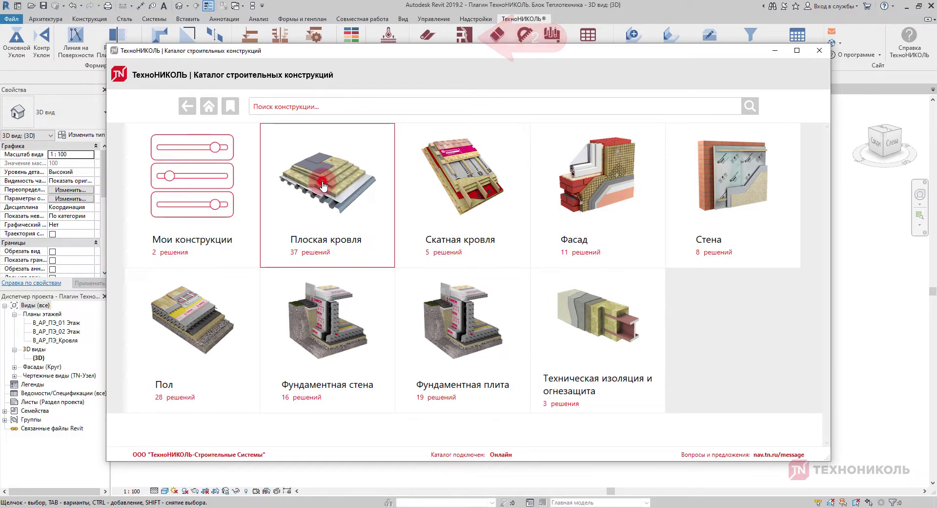
click(431, 181)
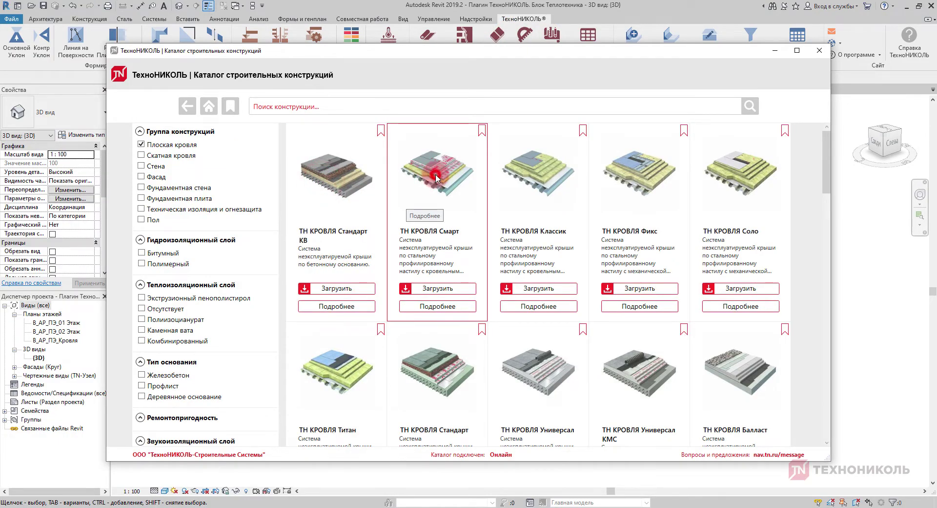
Step: Review the Смарт system's layer structure, then close the catalog
click(418, 331)
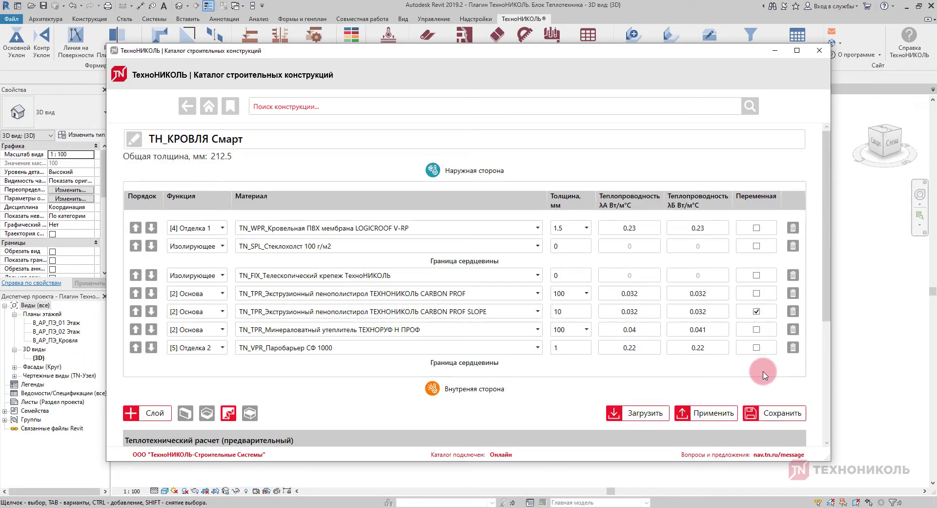
click(827, 277)
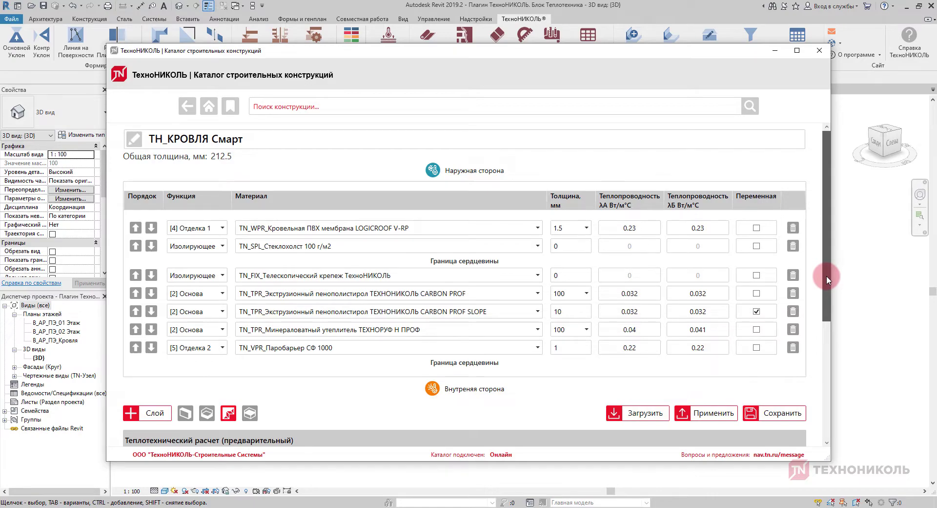
mouse_move(827, 277)
mouse_down()
mouse_move(827, 432)
mouse_move(657, 425)
mouse_up()
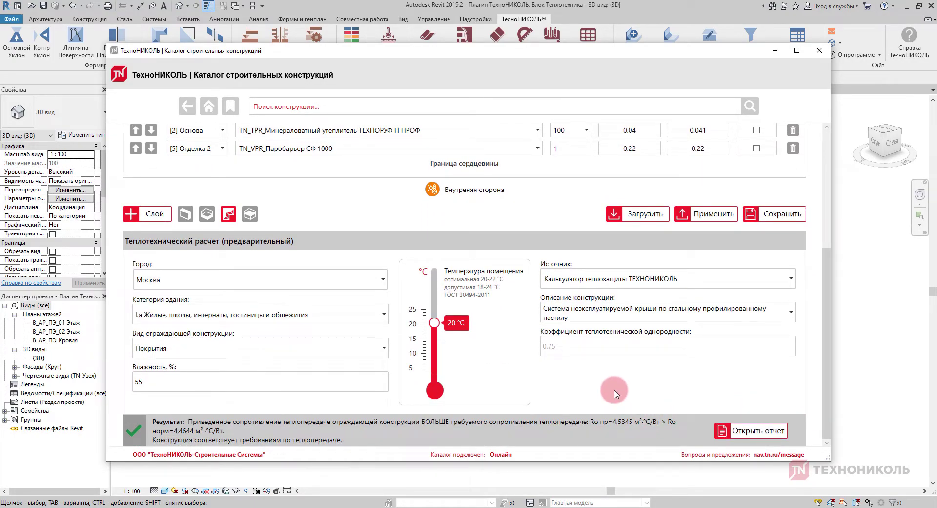
click(819, 51)
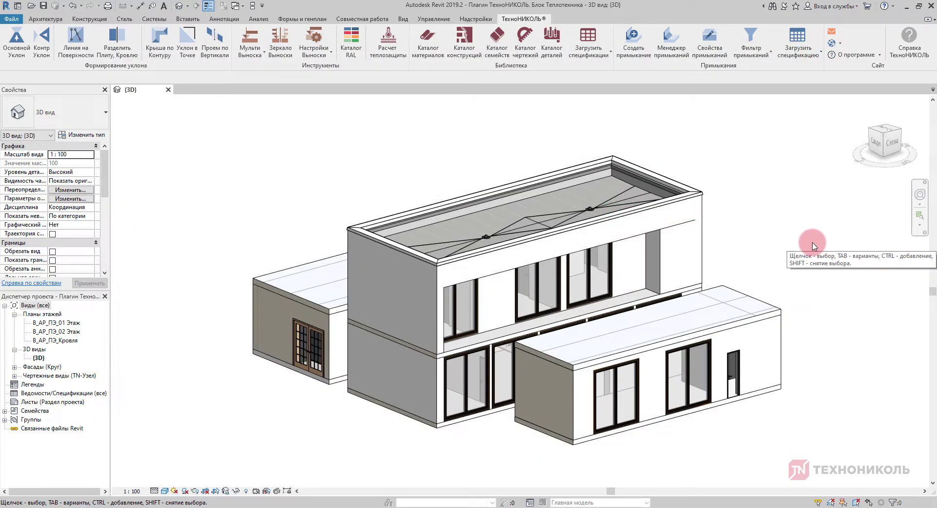